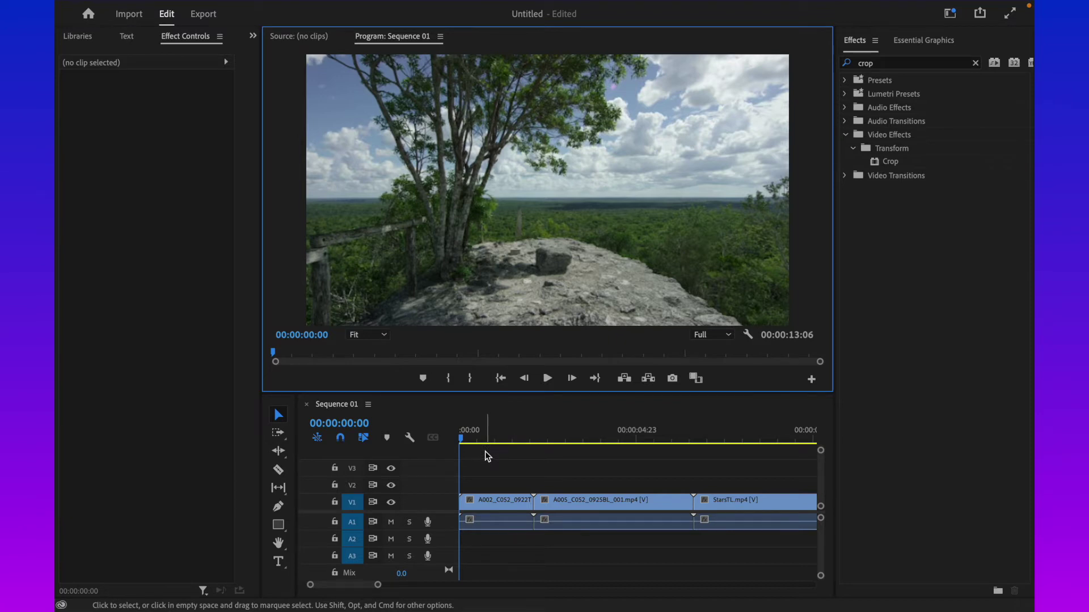
# Preview the pier clip and park the playhead near its start at 00:00:02:14
pyautogui.moveTo(485, 434); pyautogui.dragTo(567, 430)
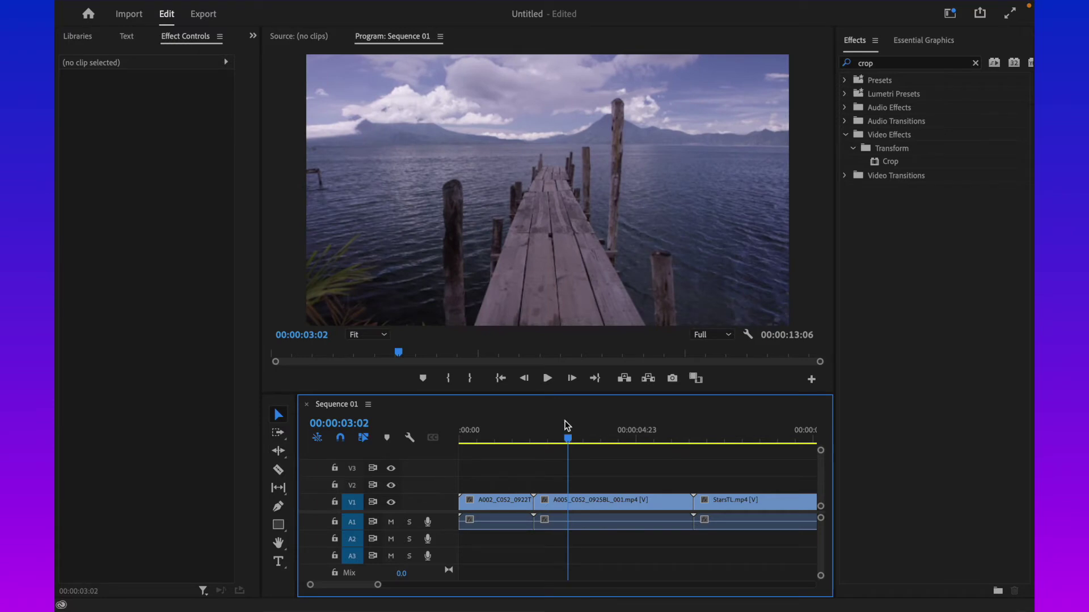
pyautogui.click(537, 438)
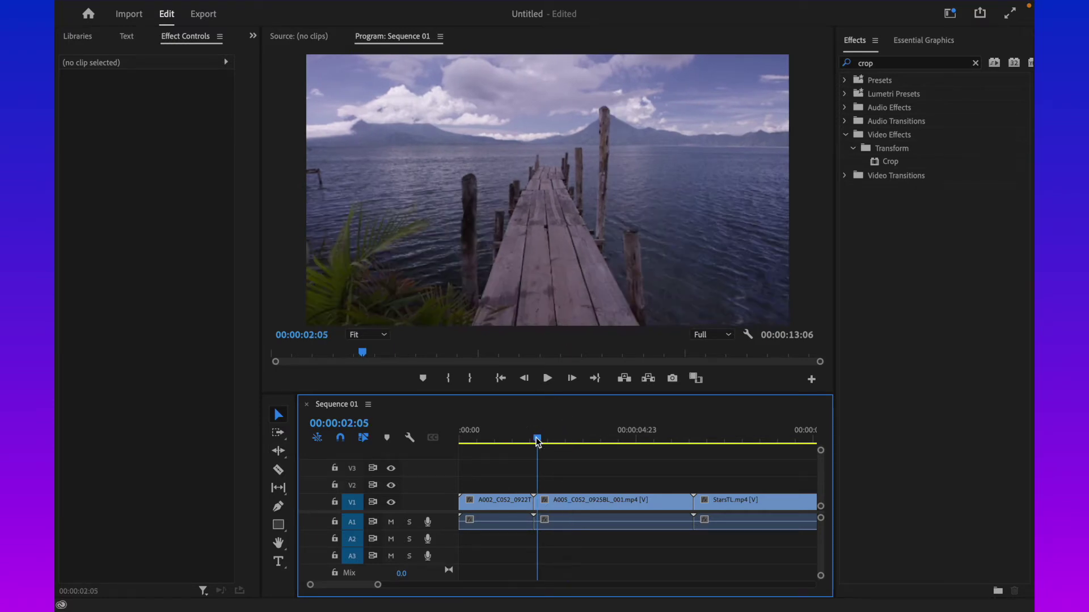
pyautogui.press('space')
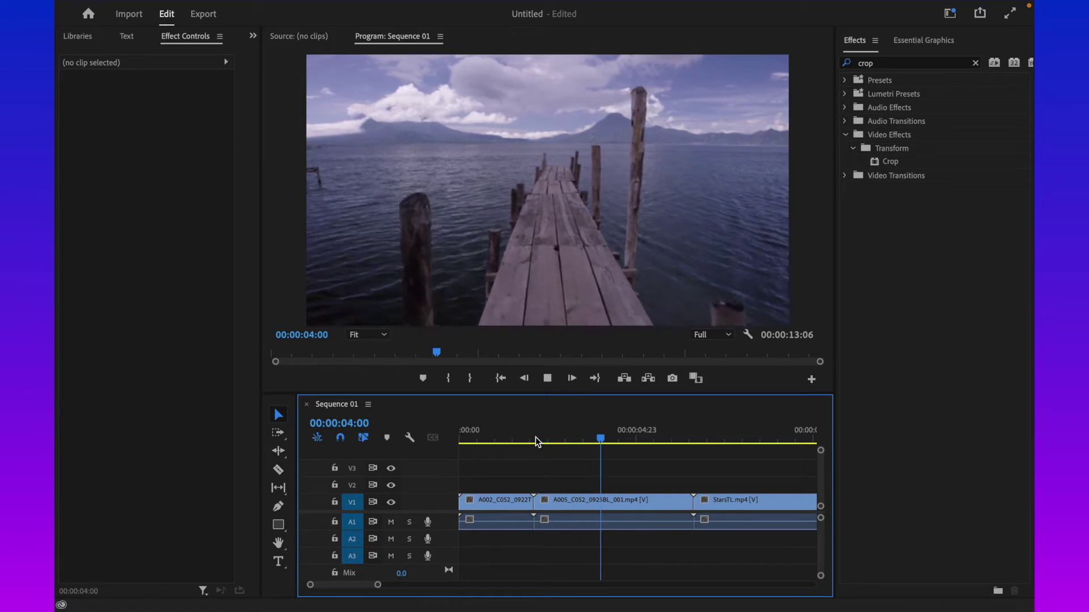
pyautogui.press('space')
pyautogui.click(544, 439)
pyautogui.moveTo(548, 444)
pyautogui.mouseDown()
pyautogui.moveTo(561, 443)
pyautogui.moveTo(551, 444)
pyautogui.mouseUp()
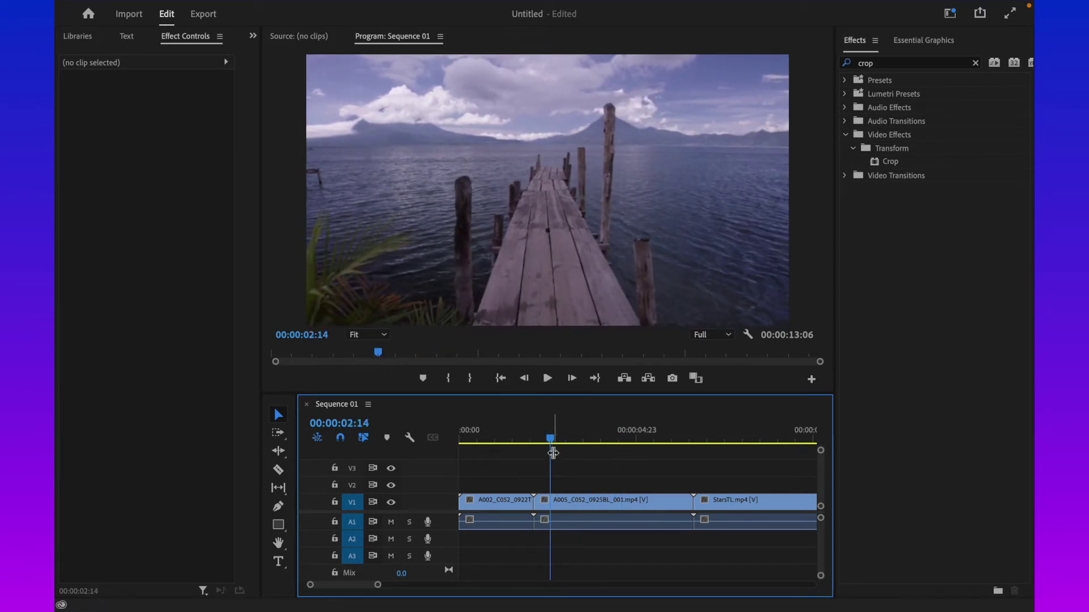
pyautogui.click(567, 497)
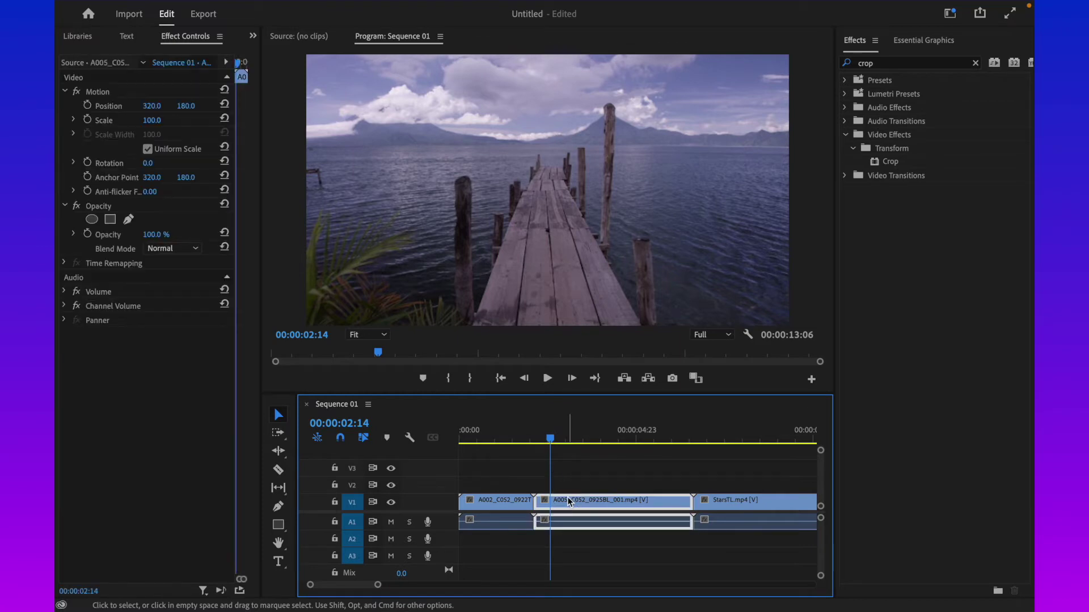
pyautogui.click(548, 488)
pyautogui.scroll(-2, 548, 491)
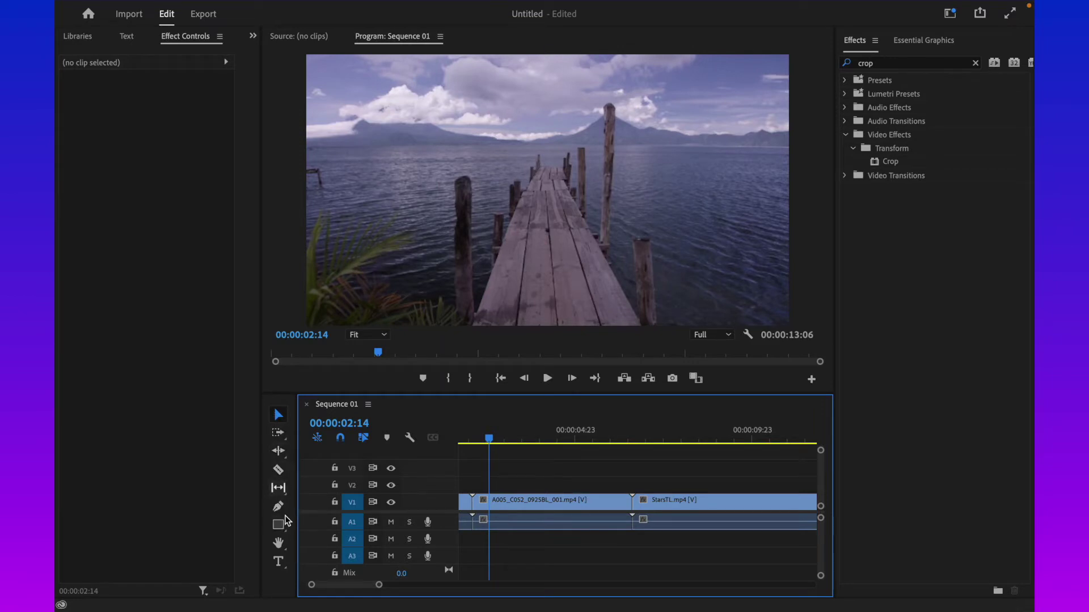
# Draw a text box across the middle of the pier shot and enter the text "Title"
pyautogui.click(280, 559)
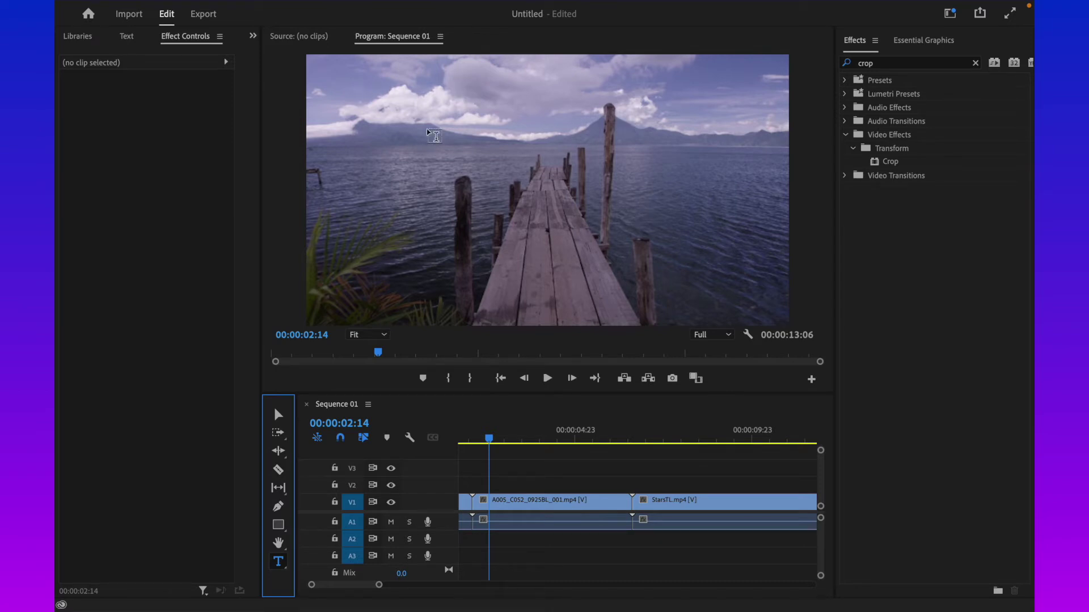
pyautogui.moveTo(406, 134); pyautogui.dragTo(691, 196)
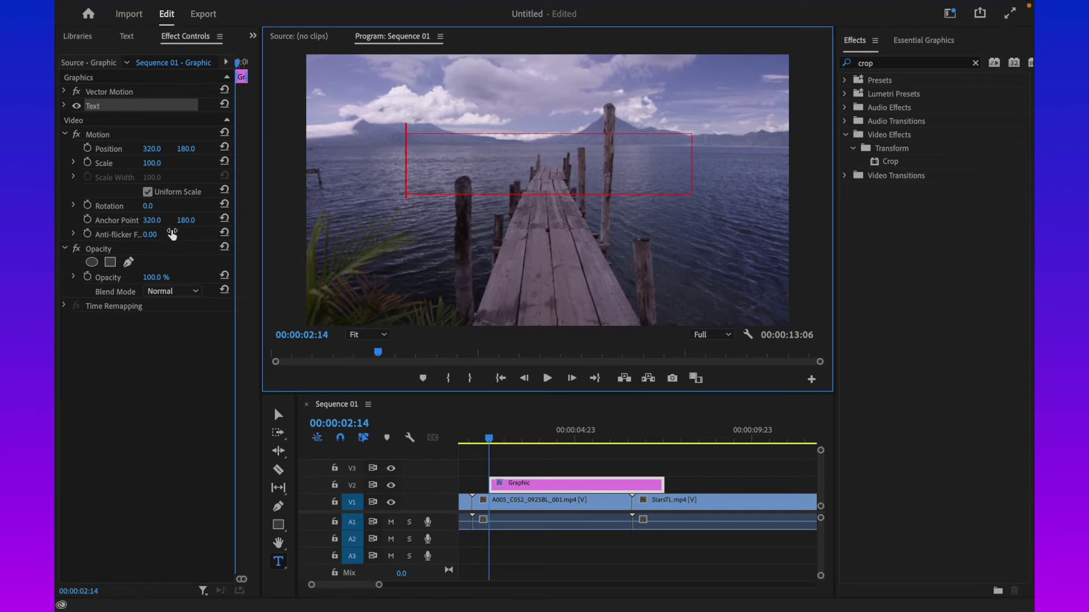
pyautogui.click(64, 107)
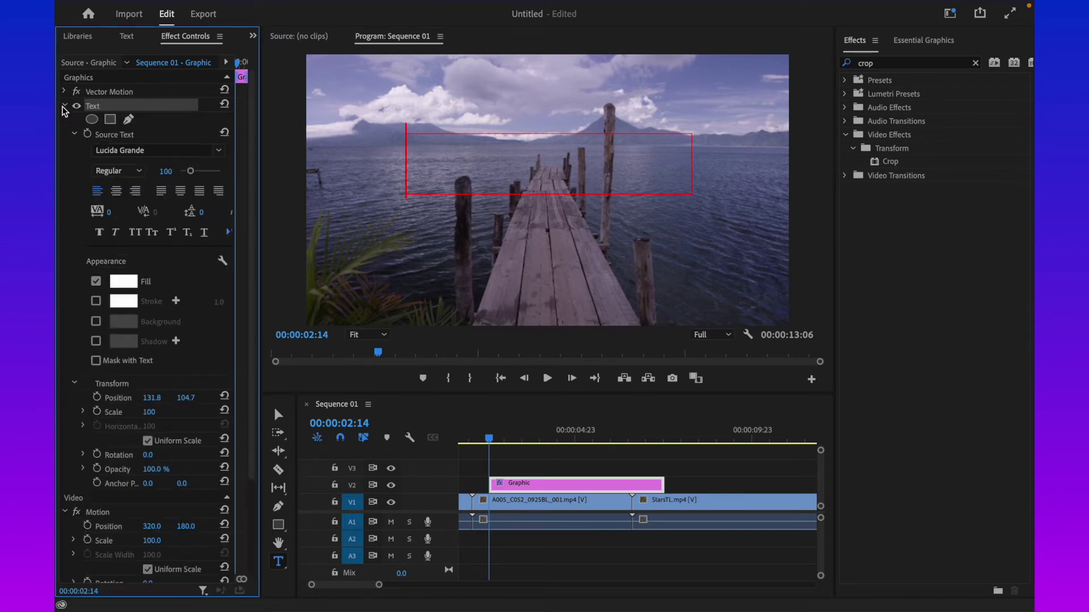
pyautogui.click(64, 107)
pyautogui.click(64, 106)
pyautogui.click(421, 164)
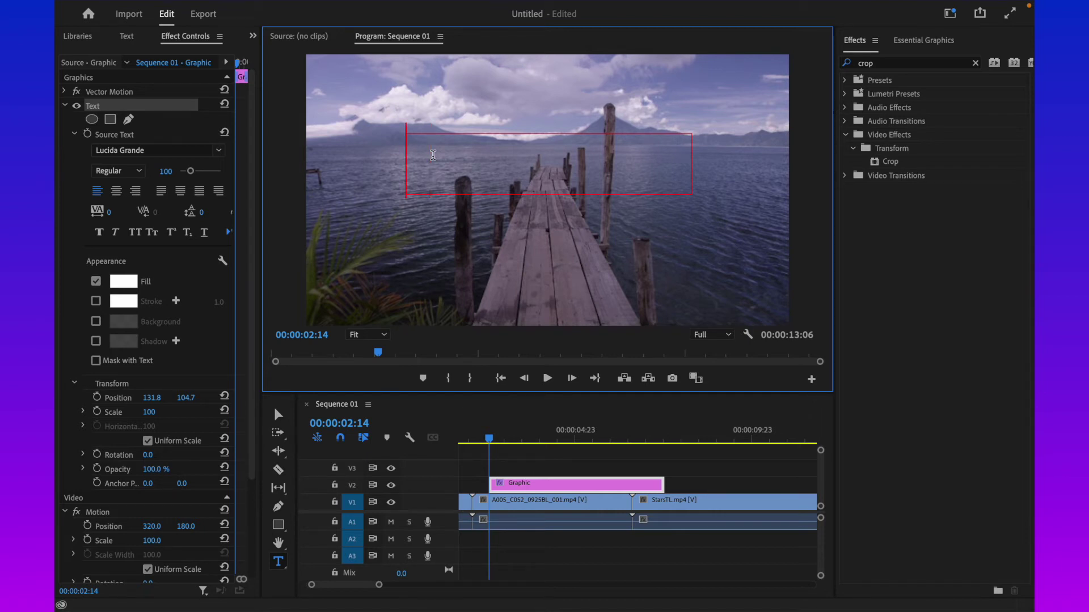
pyautogui.write('Title')
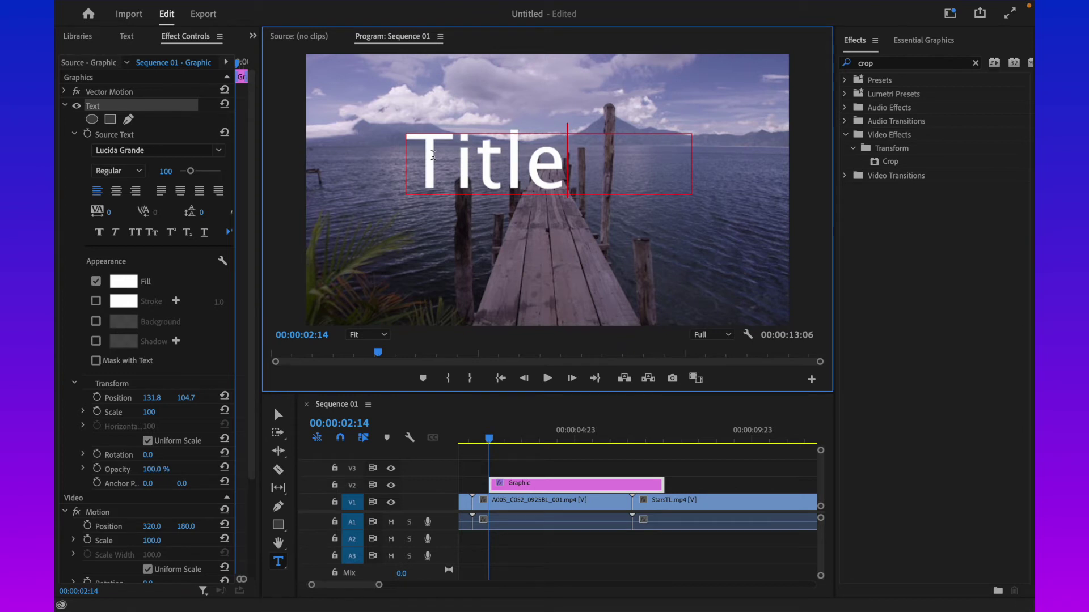
# Move the title text to about position 82, 39 and shift its timeline clip to start together with the pier clip
pyautogui.click(278, 417)
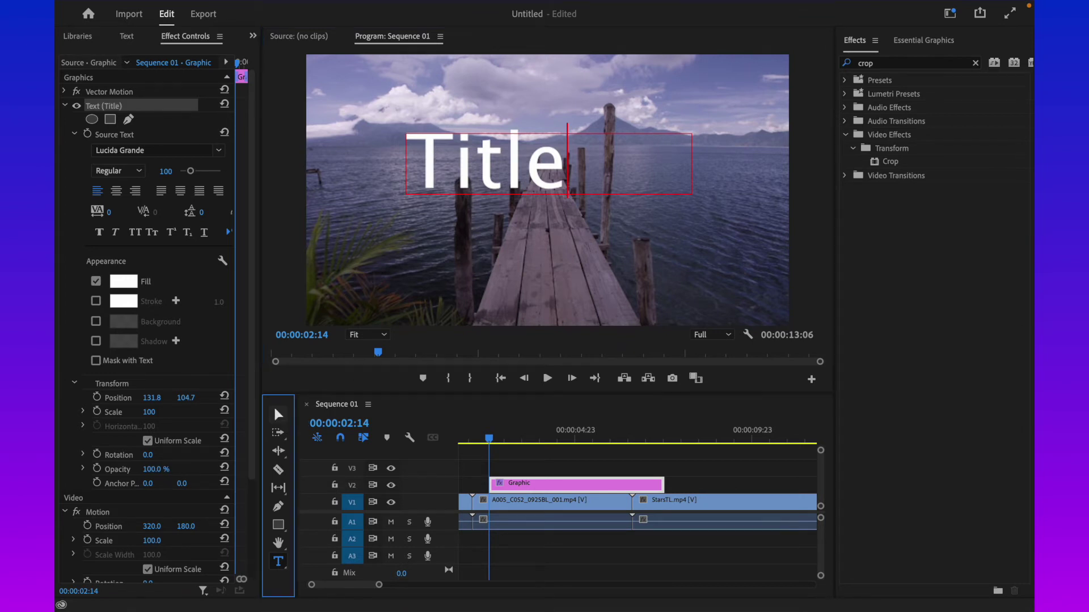
pyautogui.click(499, 239)
pyautogui.click(484, 173)
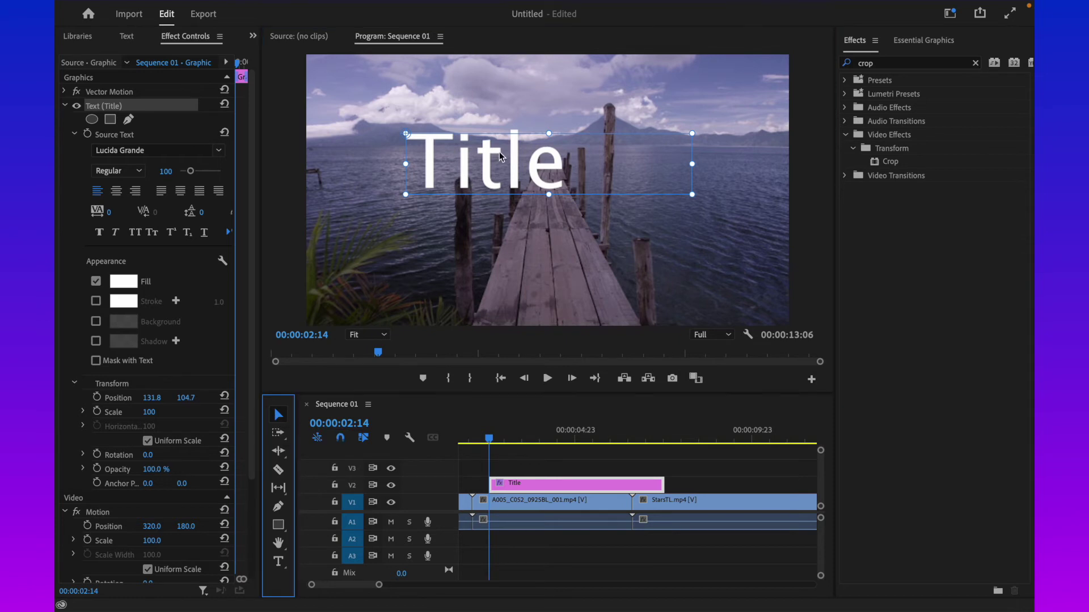
pyautogui.moveTo(487, 155); pyautogui.dragTo(448, 110)
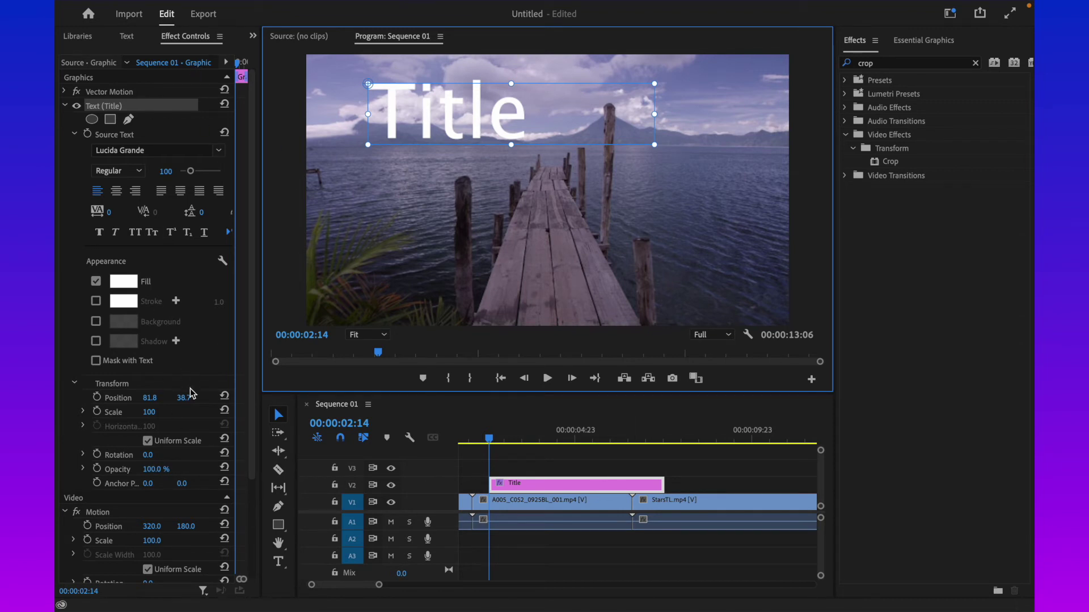
pyautogui.click(548, 489)
pyautogui.moveTo(549, 489); pyautogui.dragTo(541, 492)
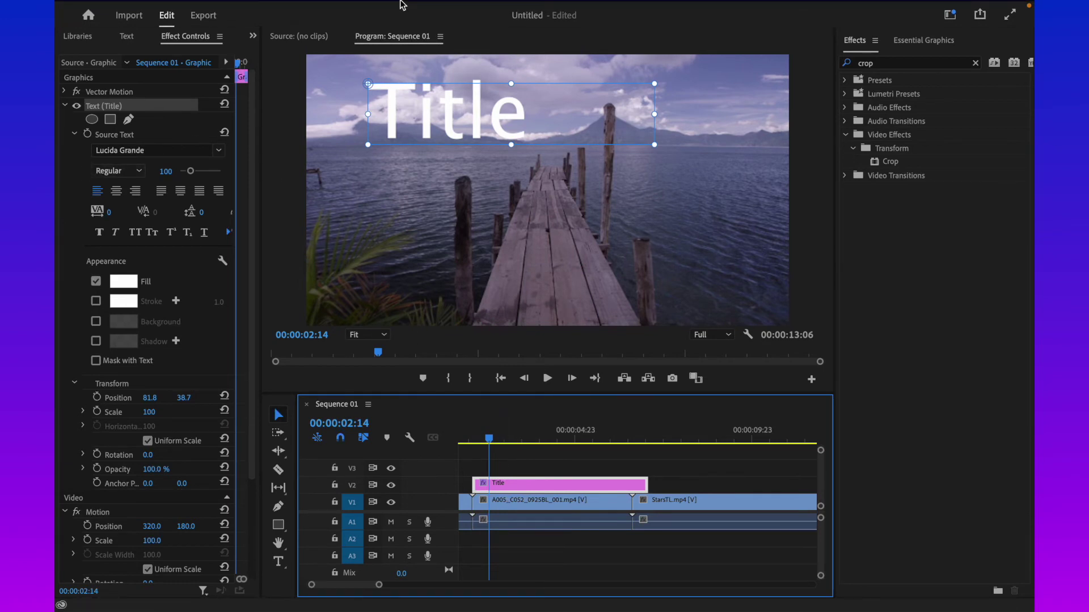
pyautogui.moveTo(400, 5)
pyautogui.click(495, 7)
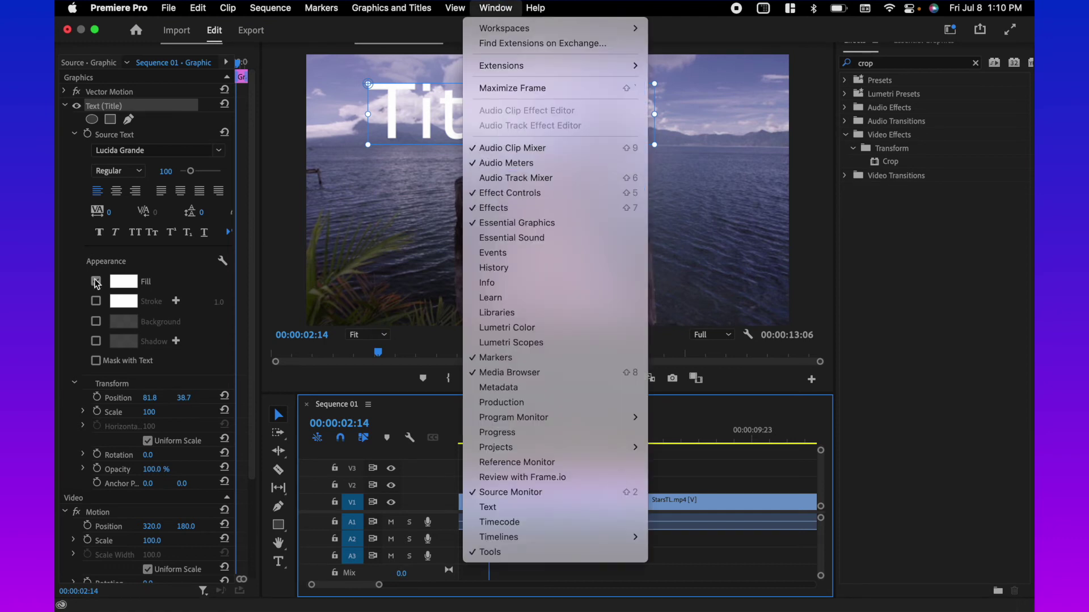
pyautogui.click(75, 299)
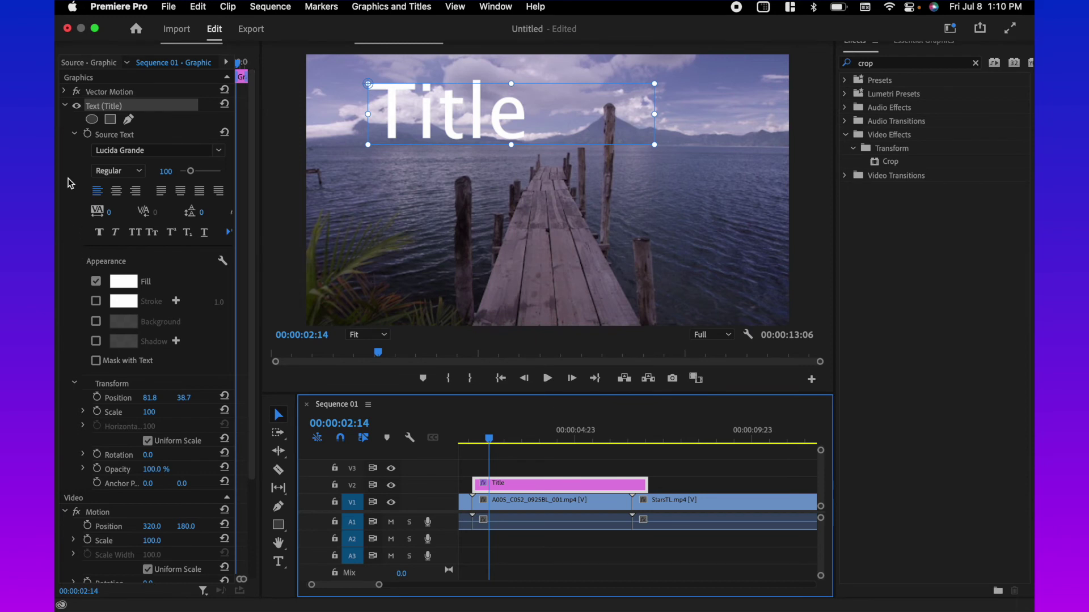
# Set the title in Monument Extended Ultrabold at size 82 and move it to about position 49, 56
pyautogui.click(218, 151)
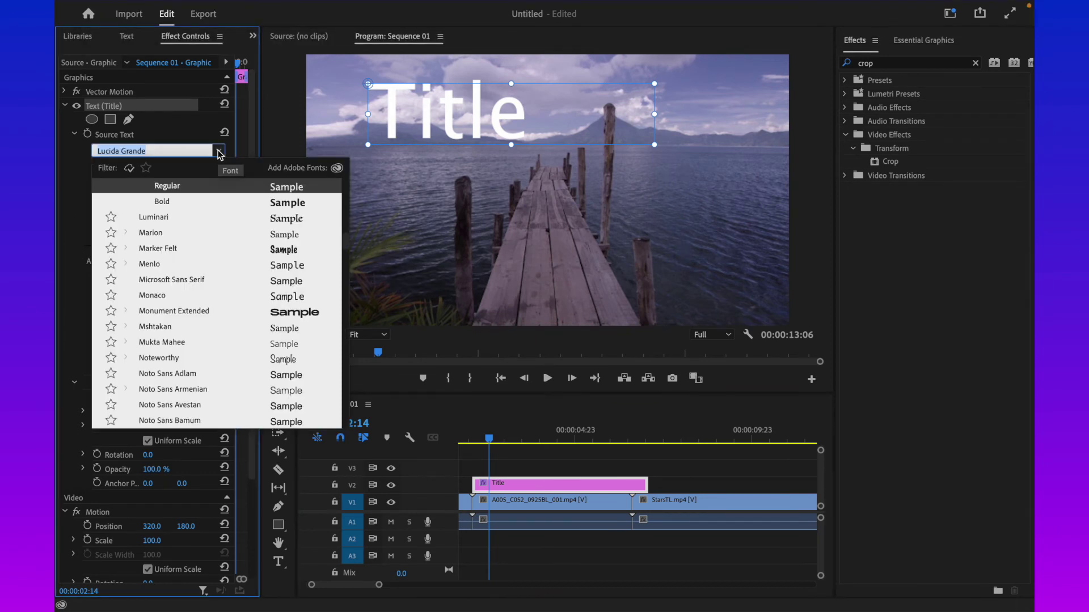
pyautogui.click(204, 310)
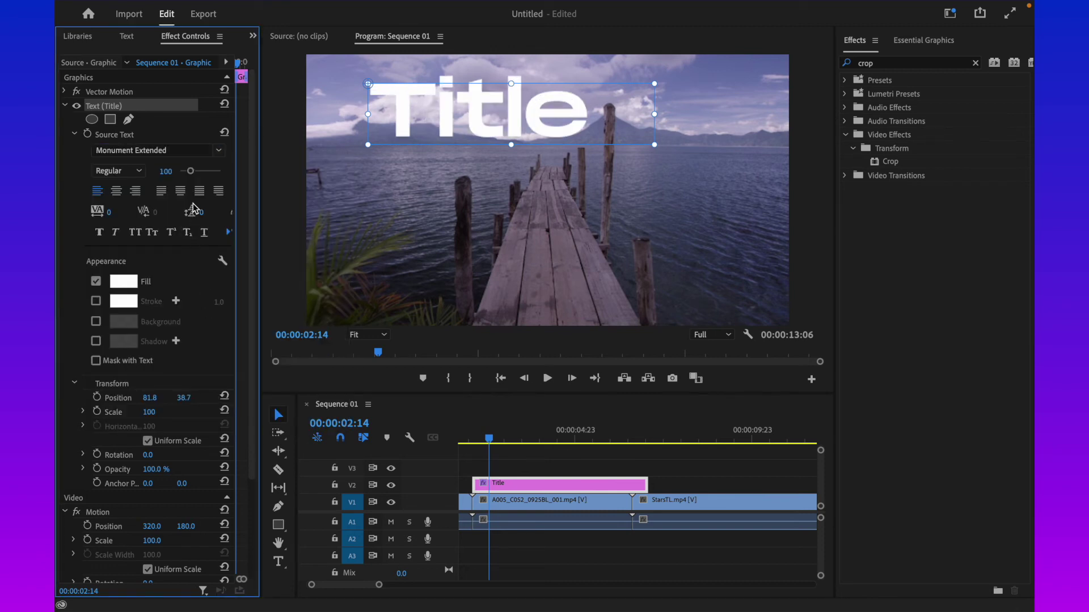
pyautogui.moveTo(168, 176); pyautogui.dragTo(161, 171)
pyautogui.click(118, 170)
pyautogui.click(114, 200)
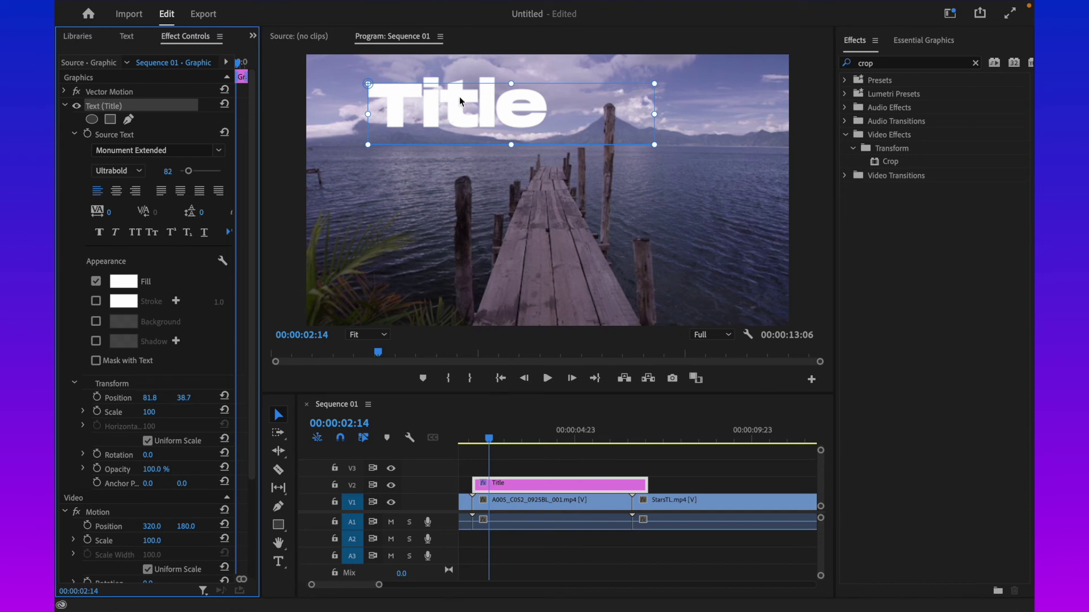
pyautogui.moveTo(450, 102); pyautogui.dragTo(409, 116)
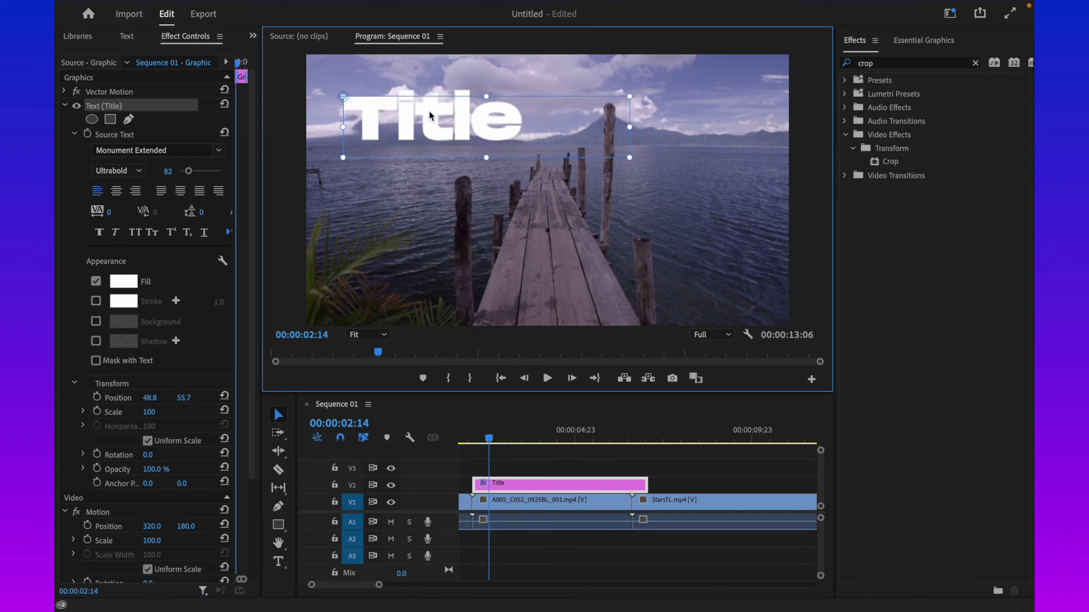
pyautogui.click(690, 149)
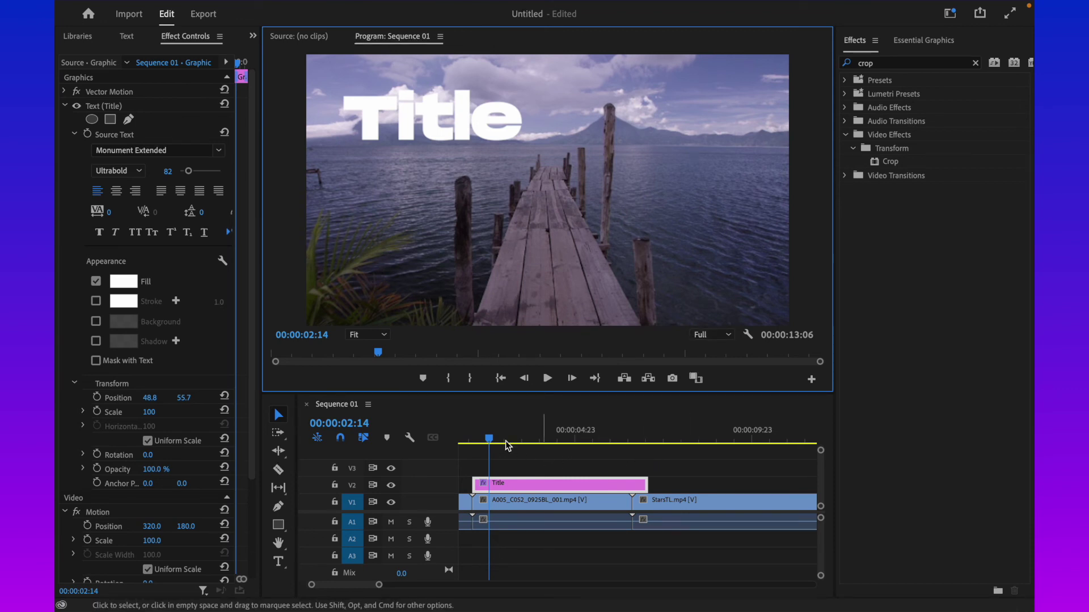
# Trim the end of the Title clip on V2 to match the end of the pier clip below it
pyautogui.click(484, 440)
pyautogui.moveTo(485, 442); pyautogui.dragTo(521, 440)
pyautogui.moveTo(642, 484); pyautogui.dragTo(632, 486)
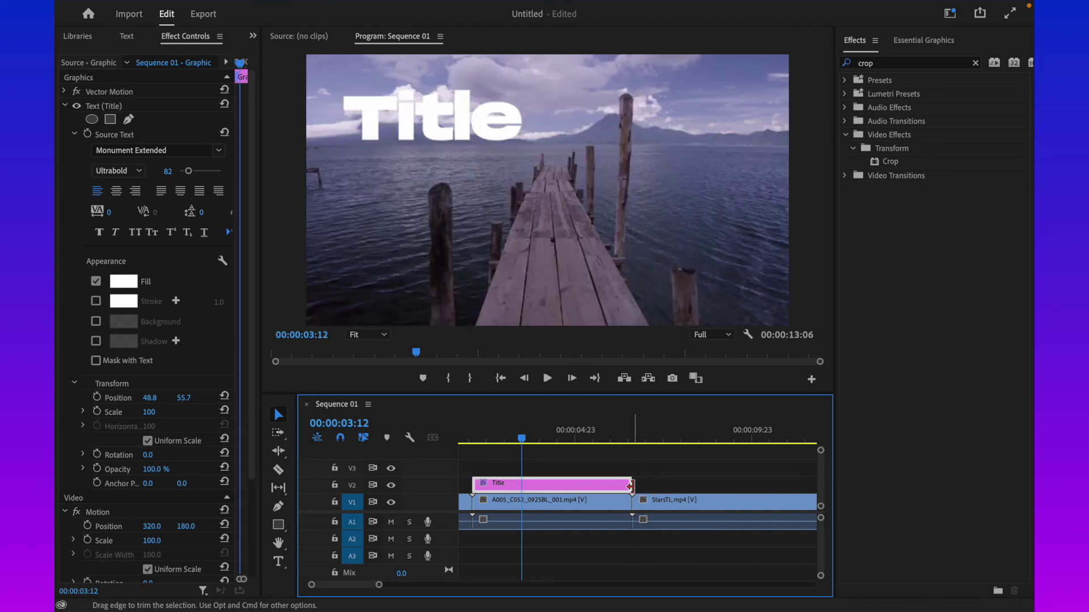
pyautogui.moveTo(476, 483); pyautogui.dragTo(477, 483)
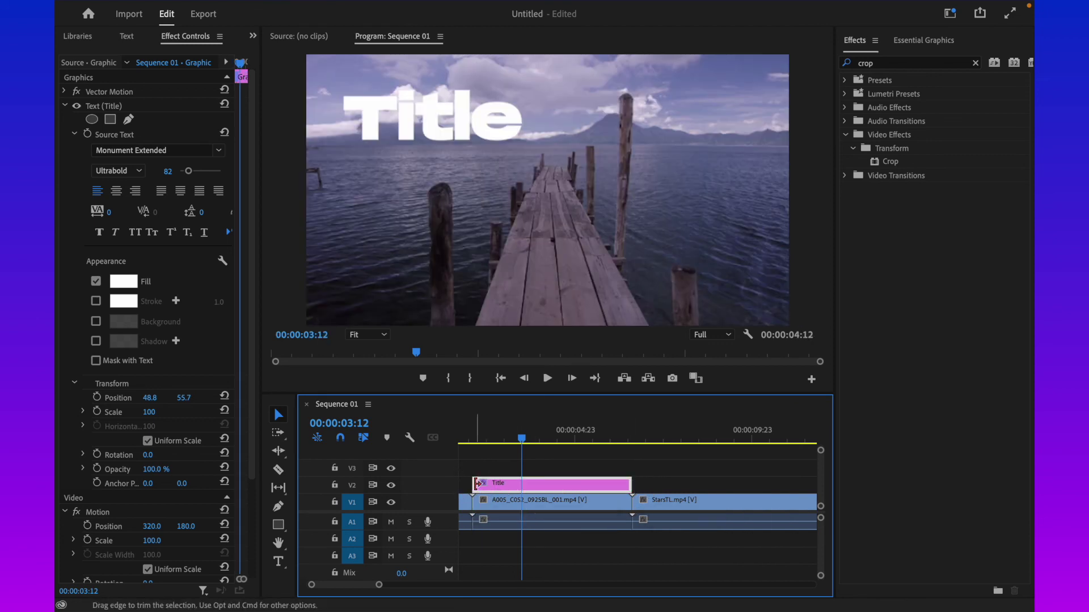
# Play the sequence from its start to review the title, then return the playhead to 00:00:03:05
pyautogui.click(466, 440)
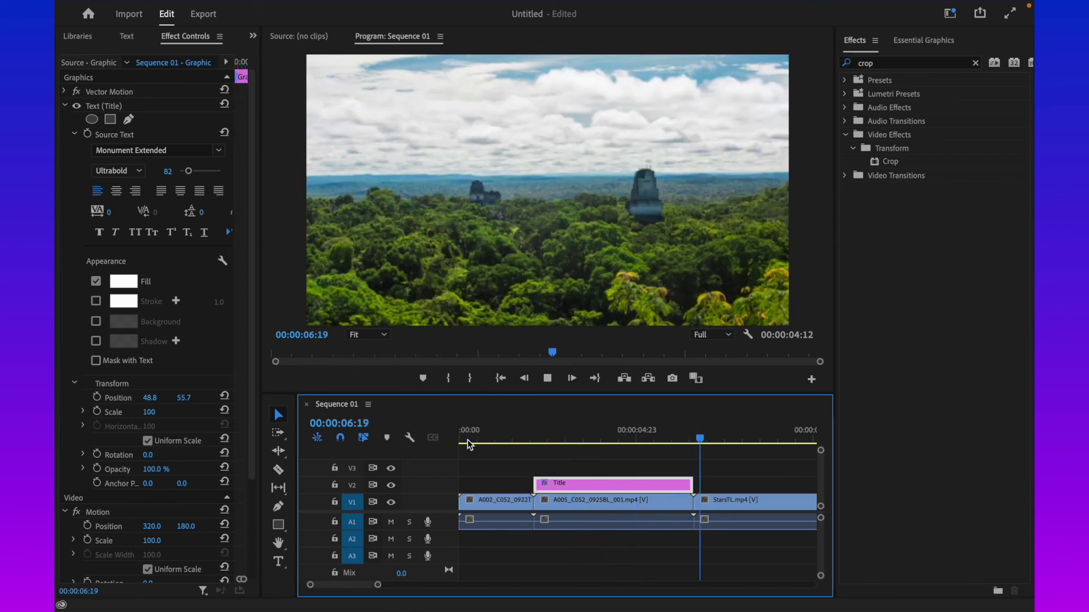
pyautogui.click(574, 441)
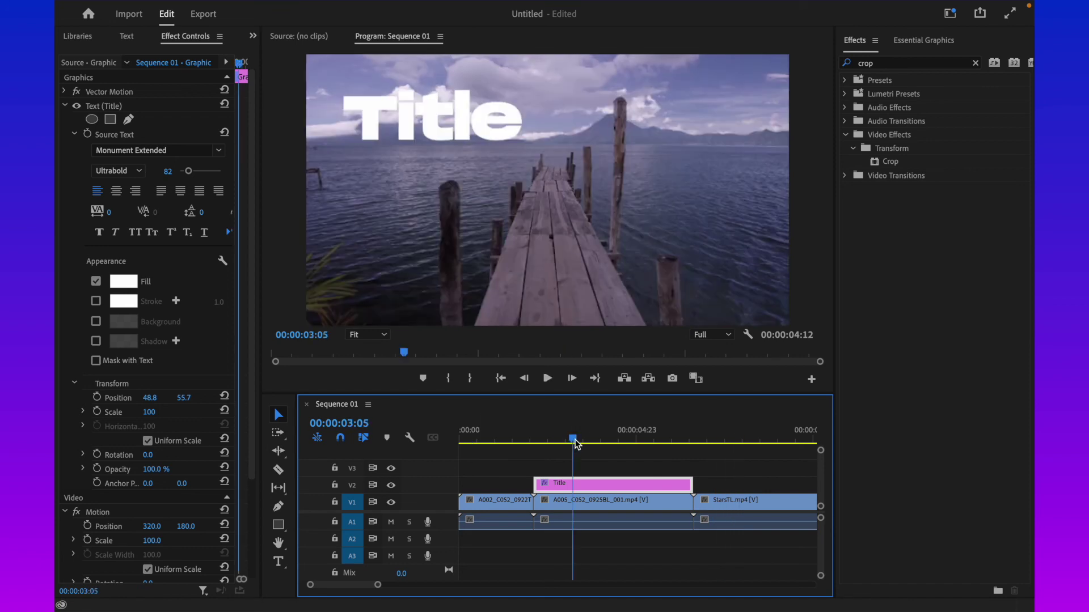